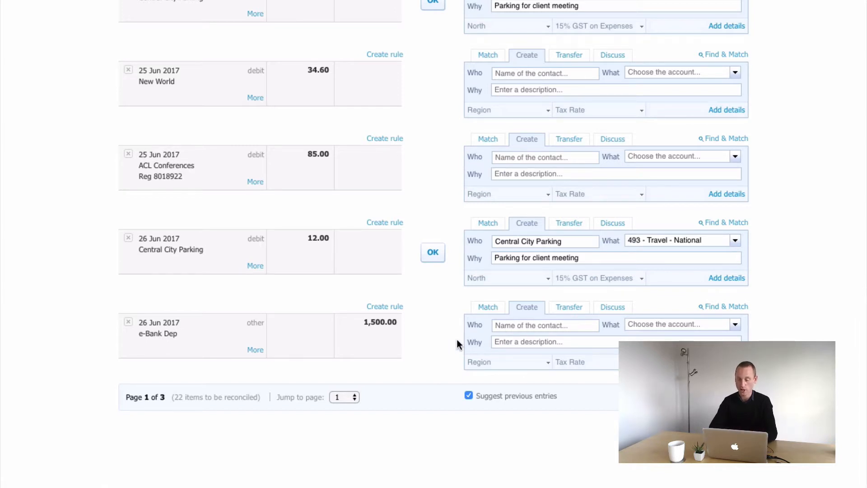
Find matches for the 1,500.00 e-Bank deposit by searching for "jaka", and select Jakaranda Maple Systems invoice INV-0050
click(718, 307)
scroll(516, 170, down, 2)
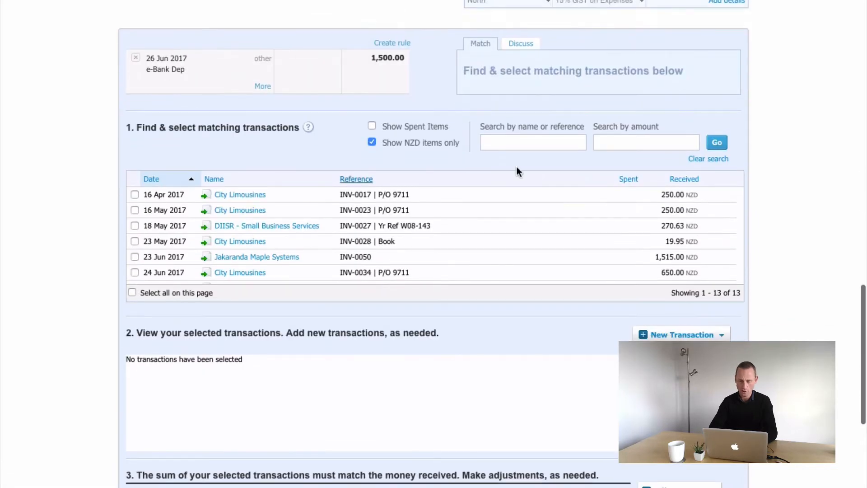
click(509, 142)
text(jaka)
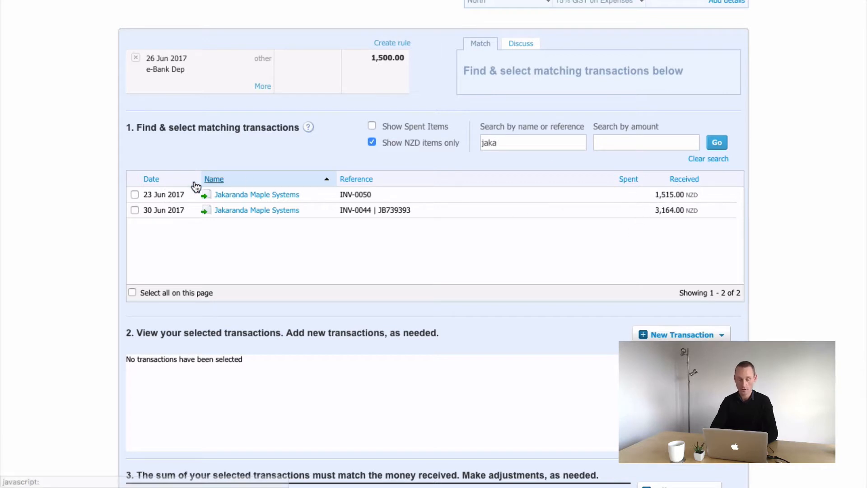
click(134, 194)
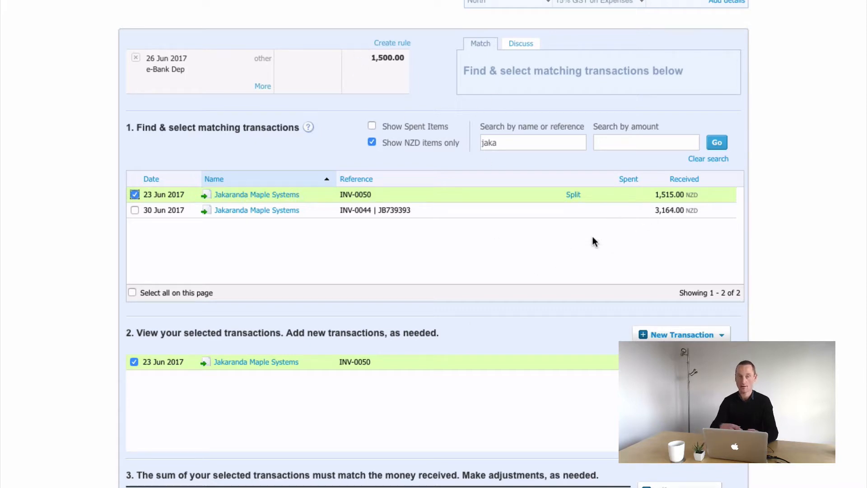
Add a bank fee adjustment to the deposit match, with Ridgeway Bank as the payee
scroll(555, 278, down, 5)
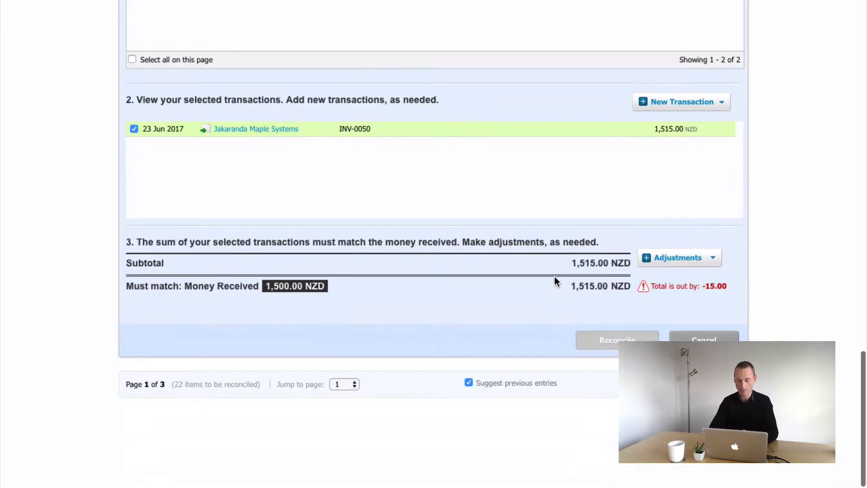
scroll(554, 276, up, 10)
scroll(554, 278, down, 4)
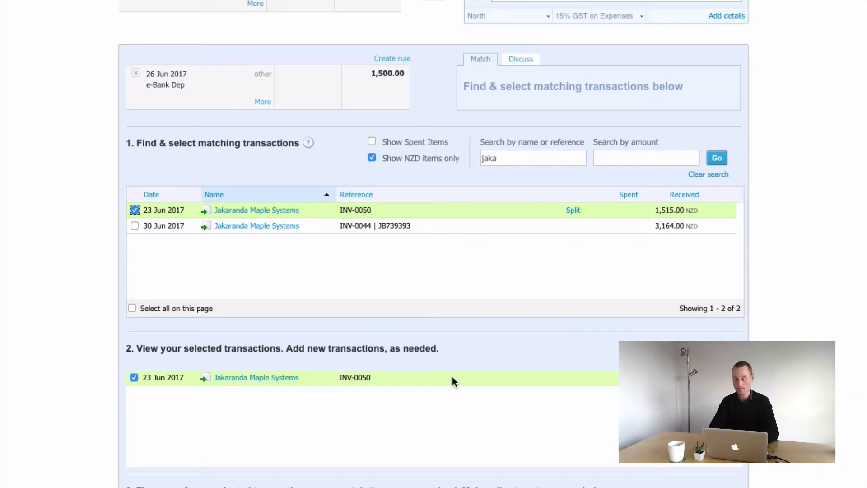
scroll(452, 377, down, 1)
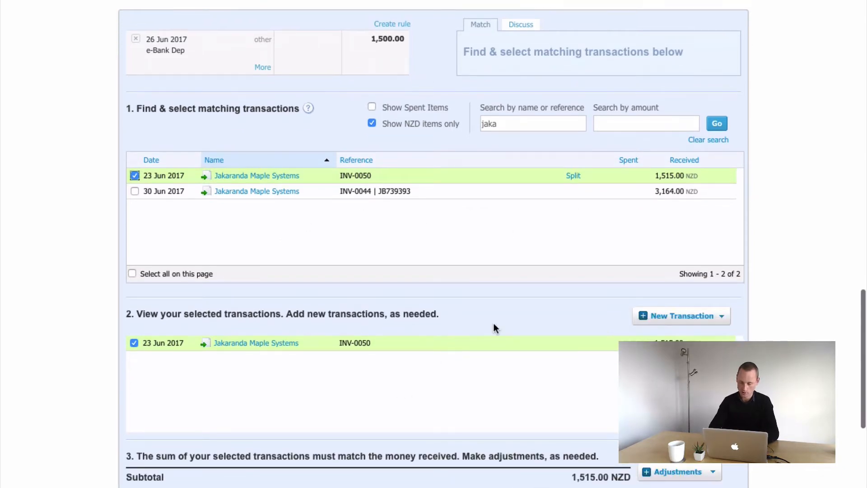
scroll(493, 328, down, 5)
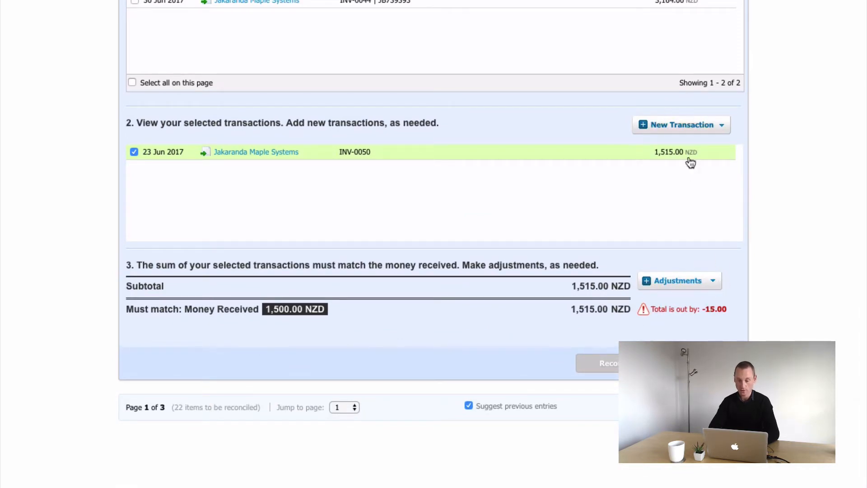
scroll(688, 167, up, 3)
scroll(712, 116, down, 3)
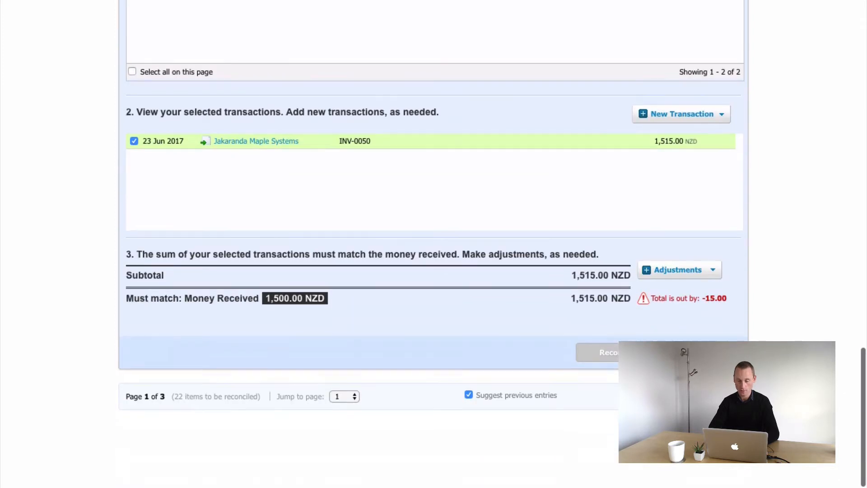
click(712, 270)
click(657, 287)
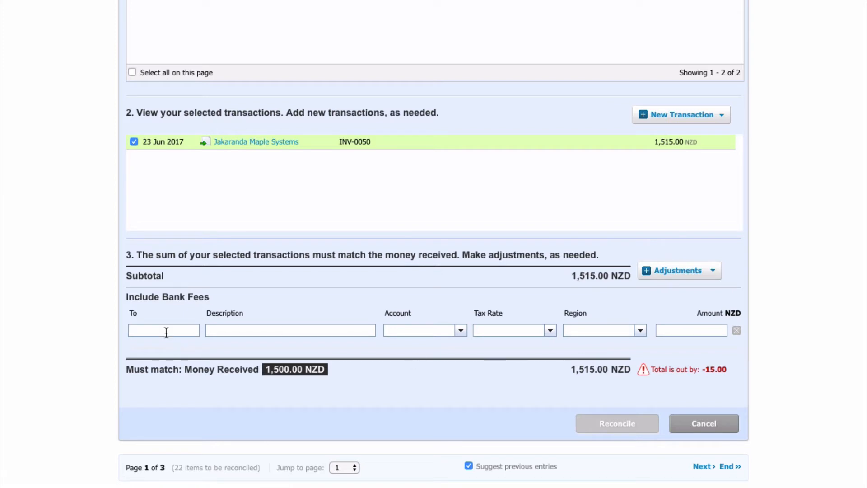
text(Rid)
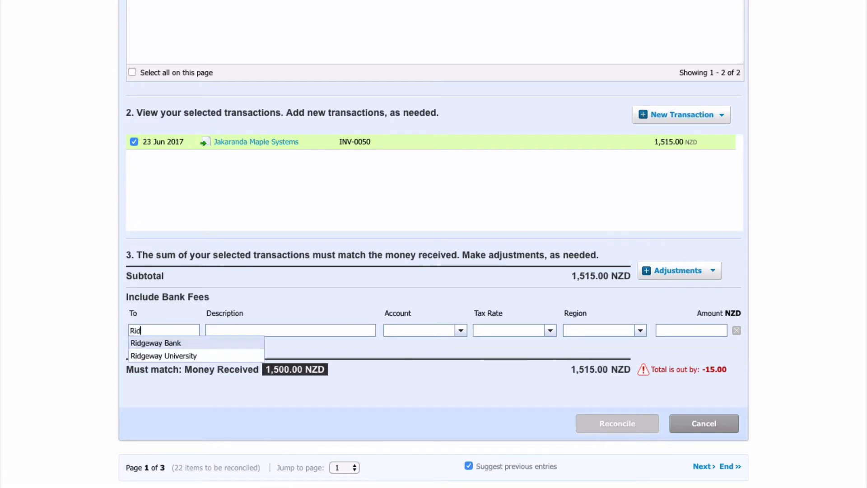
click(144, 344)
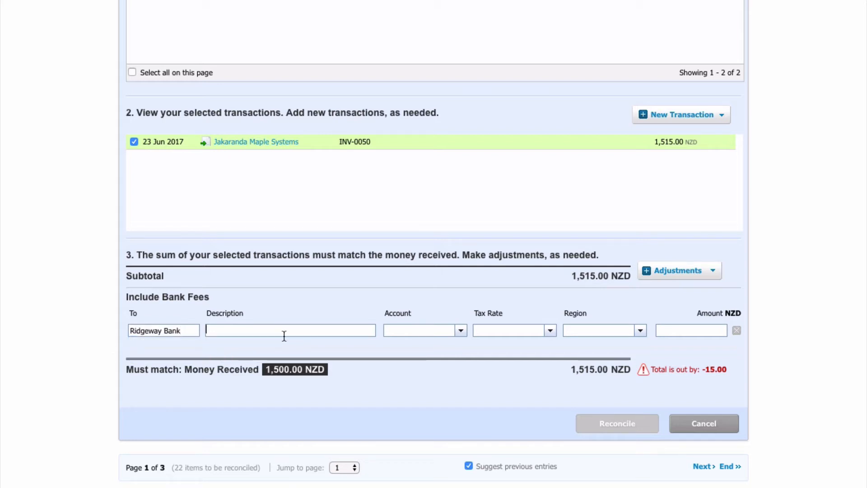
Complete the bank fee line with description Transfer Fee, account 404 - Bank Fees, region North and amount 15
text(Ba)
key(BackSpace)
key(BackSpace)
text(Fo)
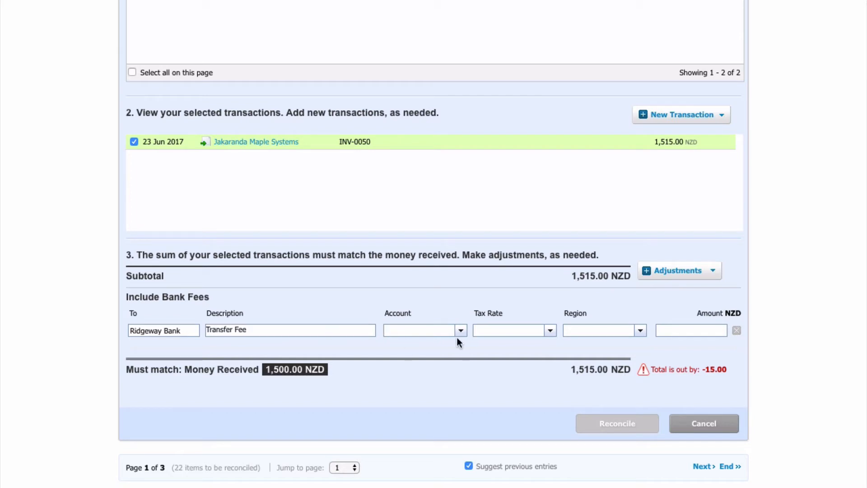
text(bank)
key(Tab)
key(Tab)
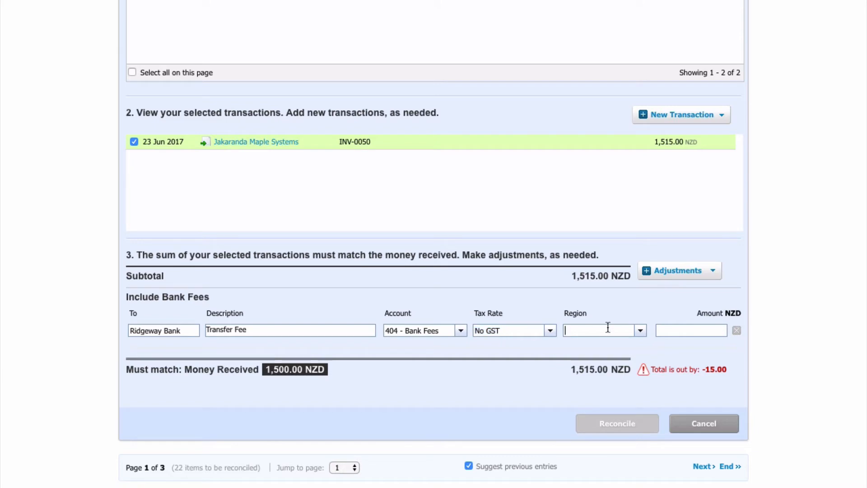
text(n)
key(Tab)
text(15)
Reconcile the 1,500.00 deposit with the selected invoice and its bank fee
scroll(771, 313, up, 7)
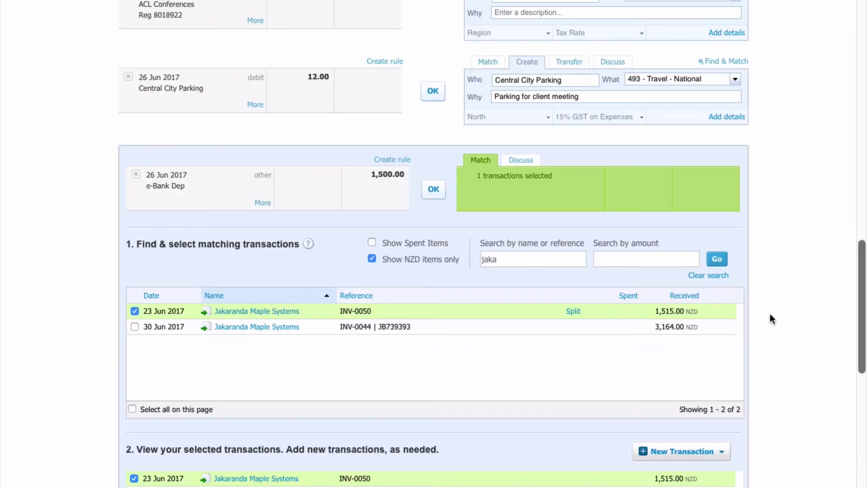
scroll(771, 314, down, 6)
scroll(770, 314, down, 3)
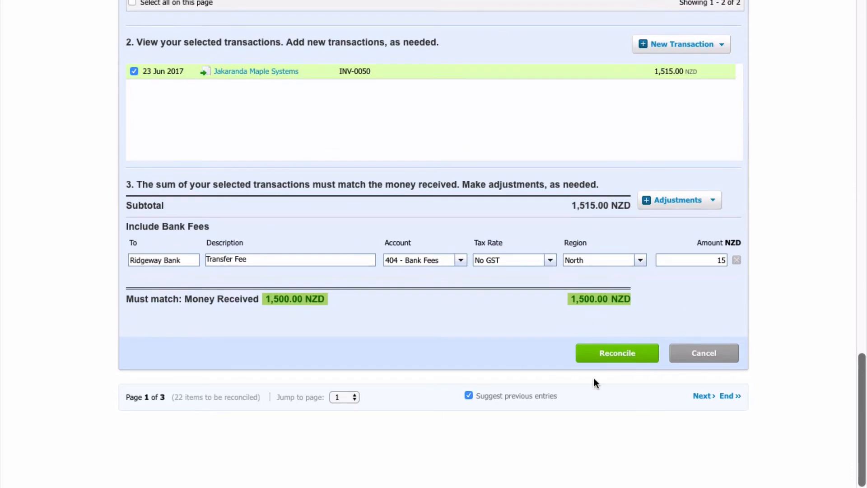
click(604, 358)
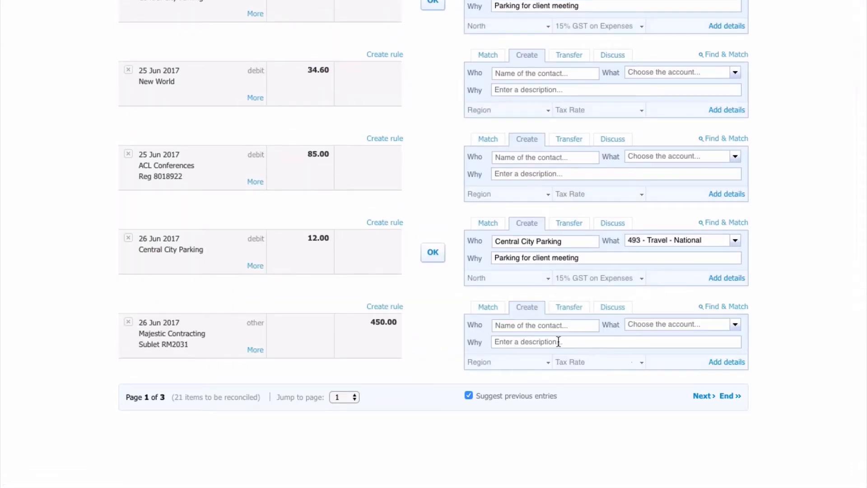
Go to page 2 of the statement lines and find the Event Management Co prepayment of 1,000.00
scroll(443, 304, up, 5)
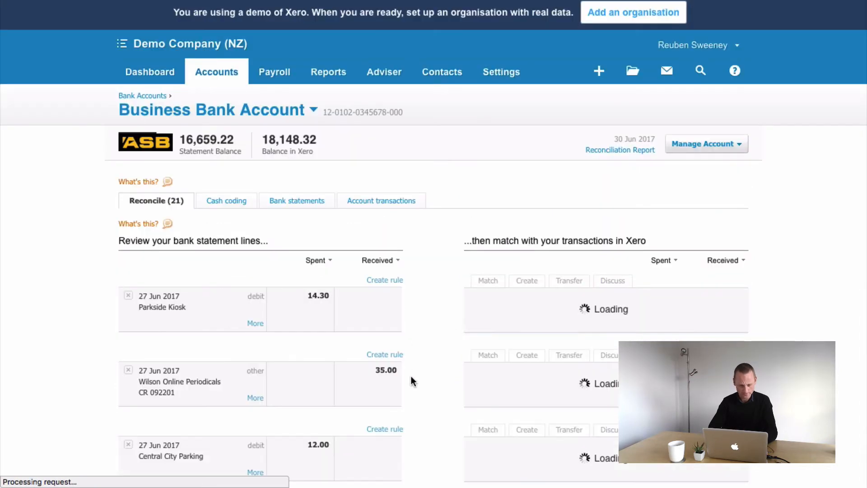
scroll(424, 329, down, 2)
scroll(424, 329, down, 6)
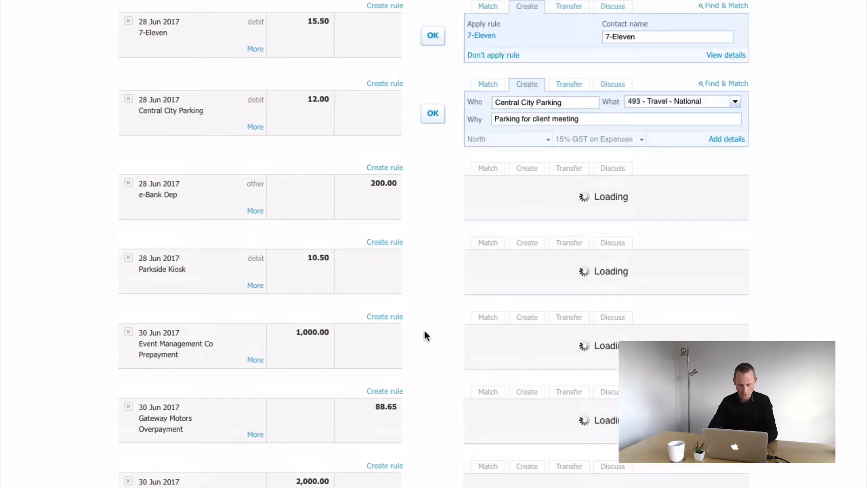
scroll(363, 351, down, 2)
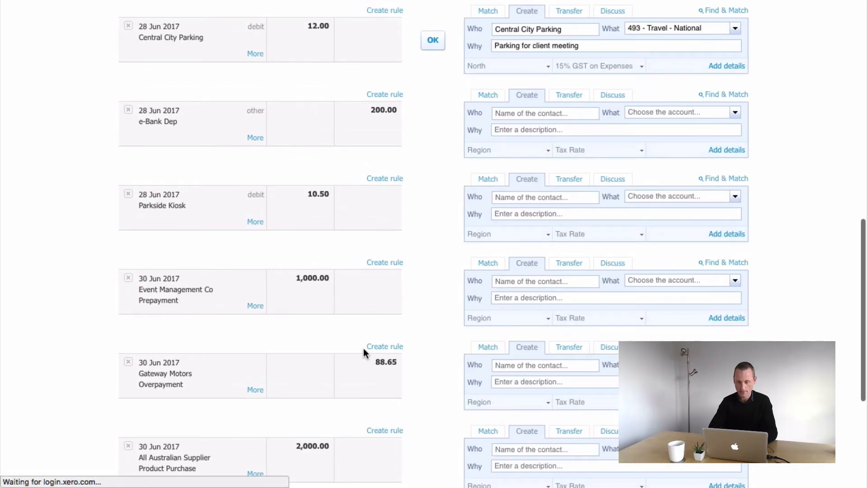
scroll(436, 339, down, 3)
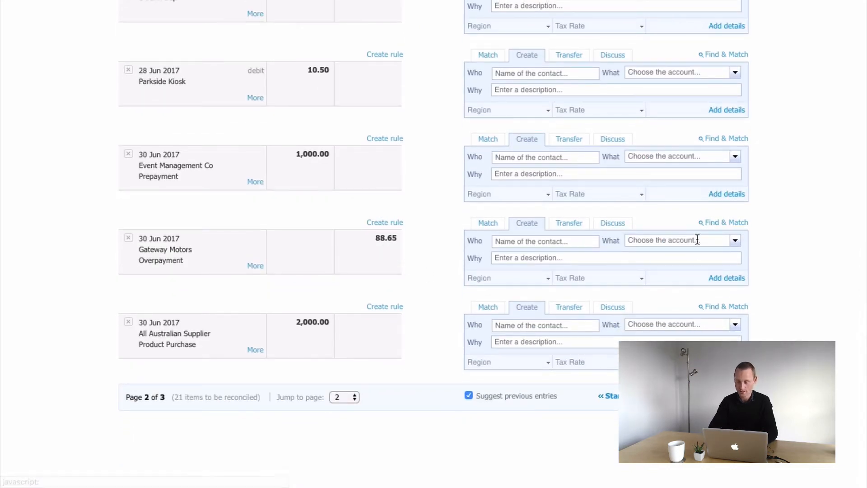
Add details for the 1,000.00 Event Management Co payment and record it as a Prepayment
click(733, 197)
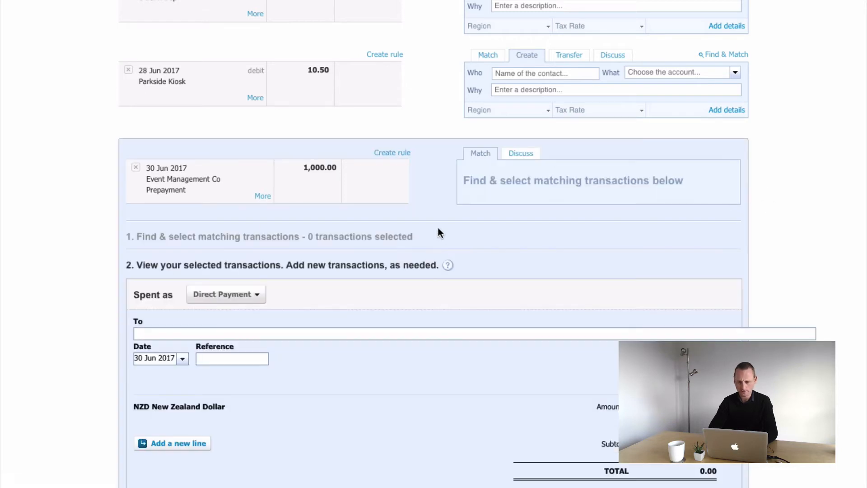
scroll(438, 226, down, 3)
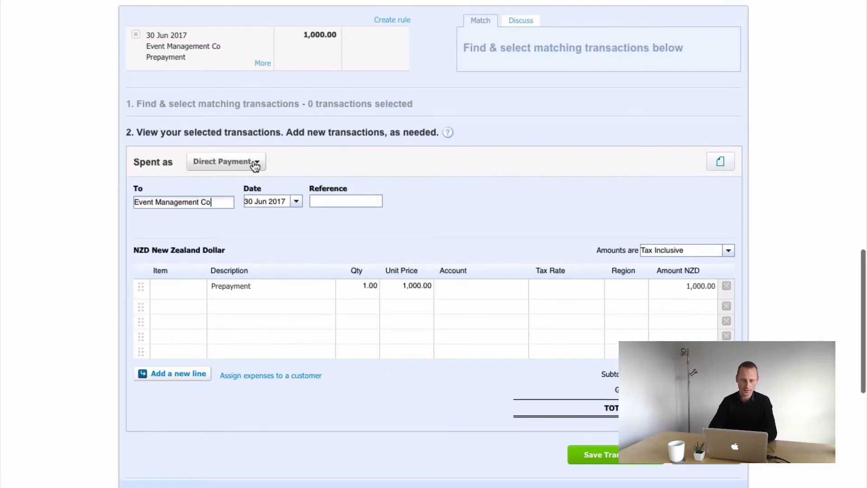
click(253, 164)
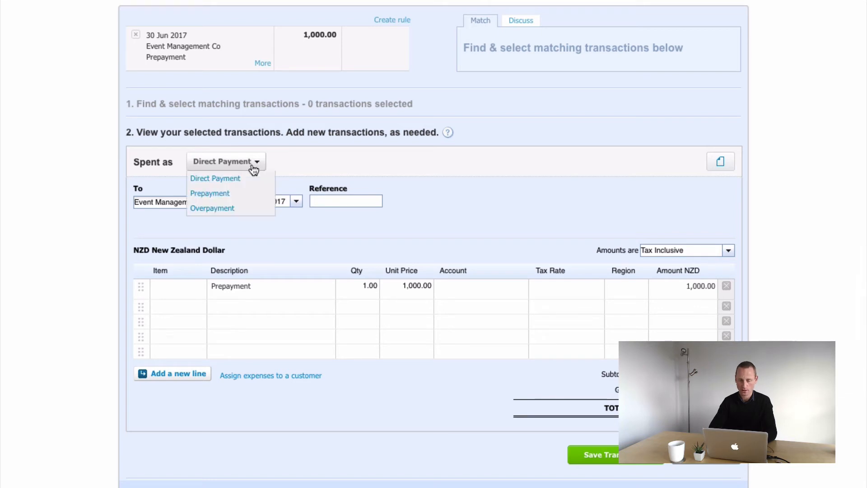
click(230, 194)
Assign the prepayment line to account 620 - Supplier Prepayments
click(457, 292)
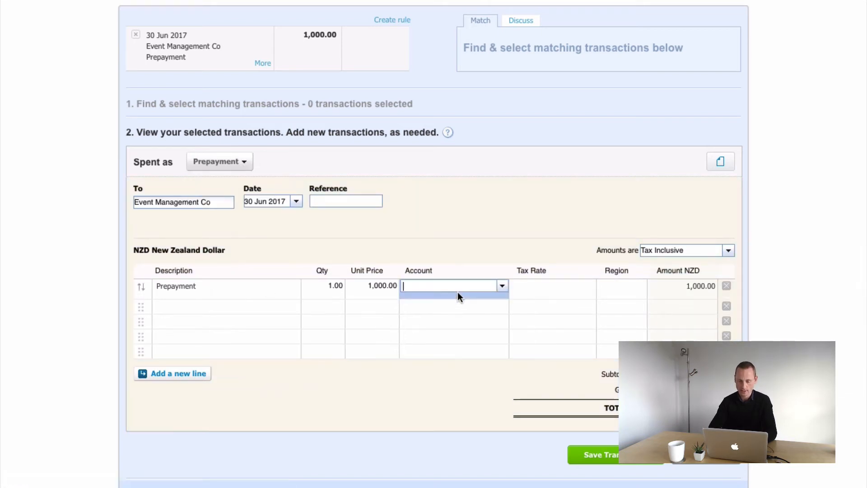
text(supp)
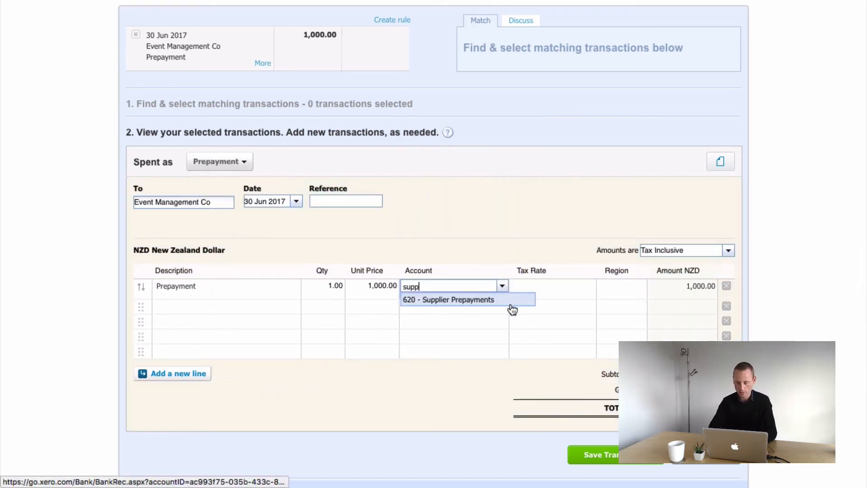
click(512, 299)
key(Tab)
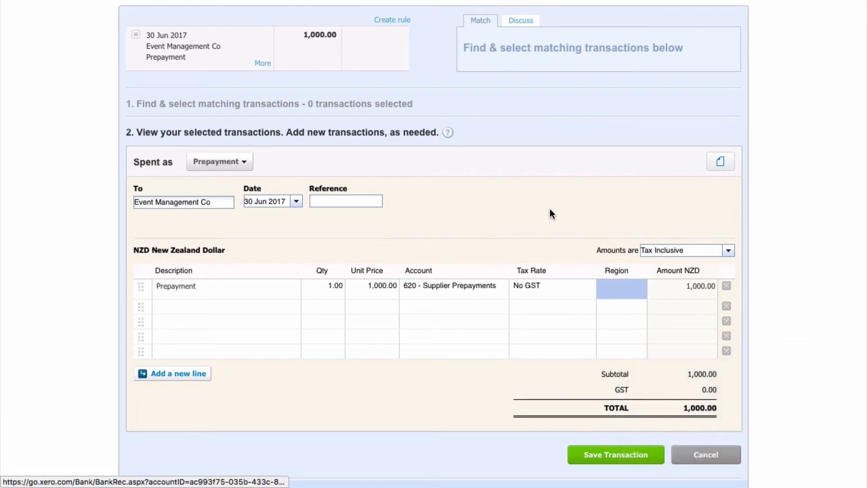
Set the prepayment line's unit price to 950
scroll(549, 209, down, 2)
scroll(549, 209, up, 1)
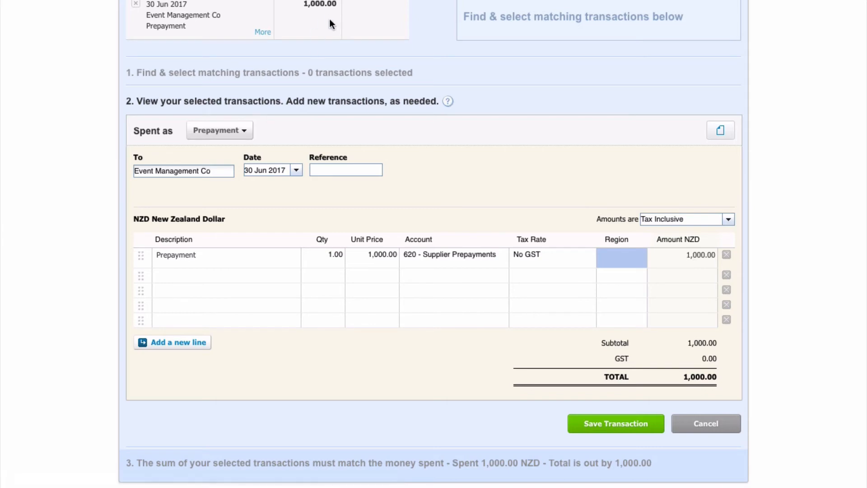
drag(302, 6, 334, 114)
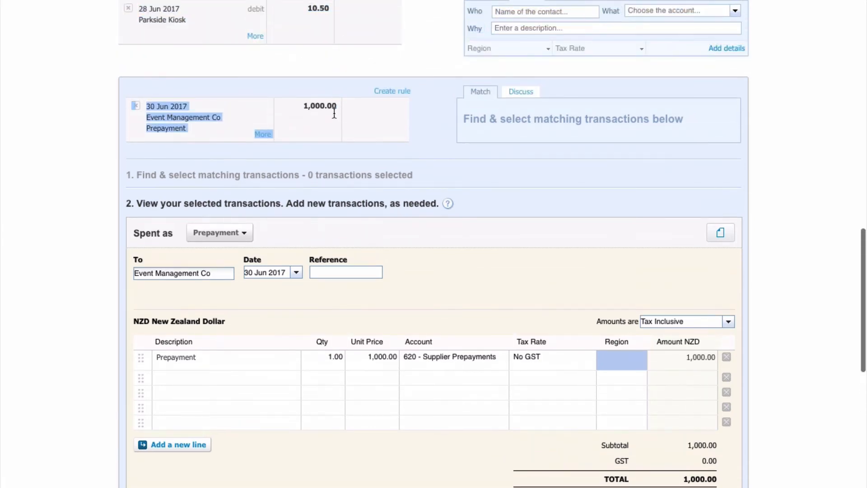
click(331, 115)
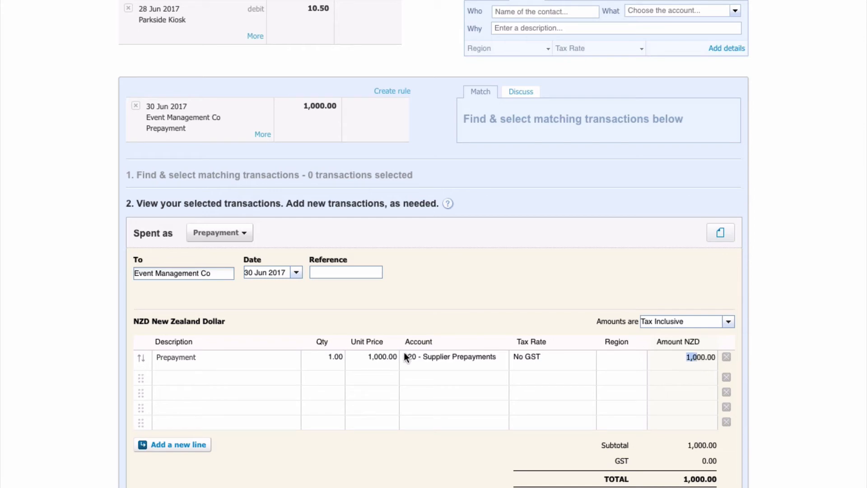
click(382, 358)
text(950)
key(Tab)
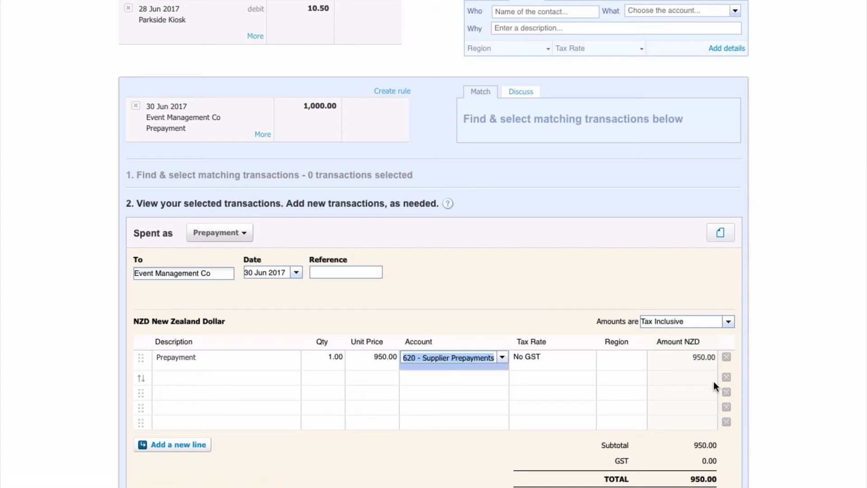
scroll(809, 365, down, 3)
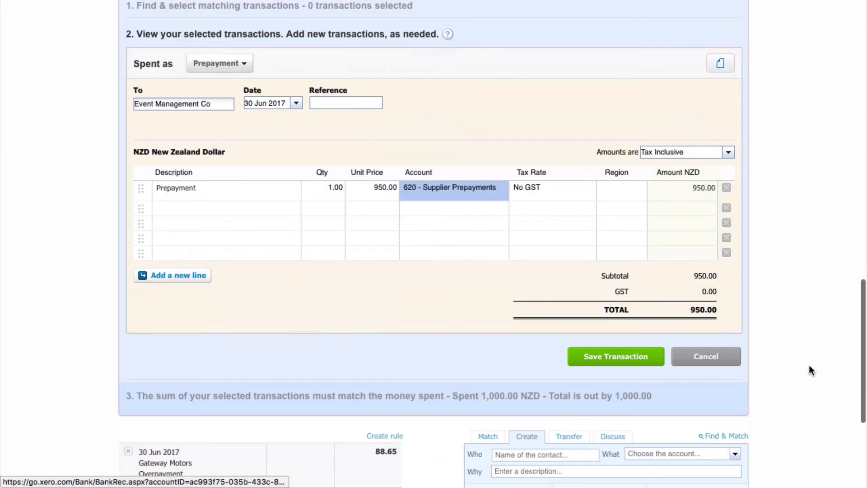
Set the prepayment line's unit price to 995 and save the transaction
click(387, 187)
text(995)
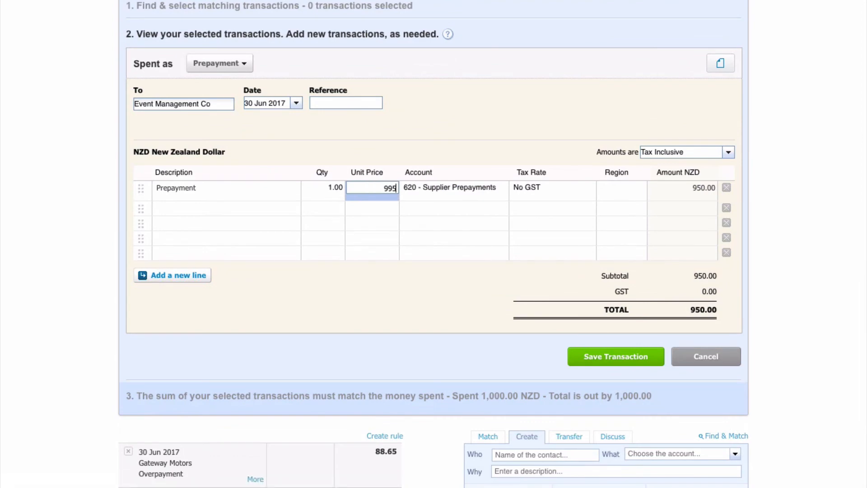
key(Tab)
scroll(713, 325, down, 4)
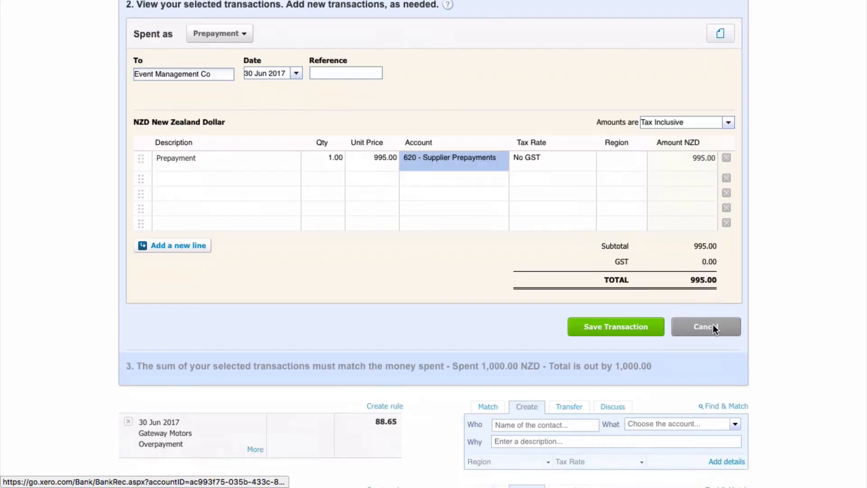
scroll(713, 325, up, 2)
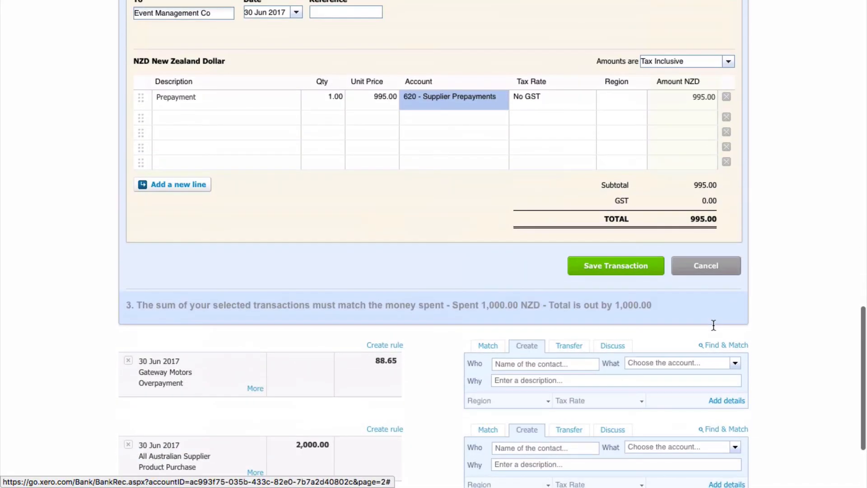
click(616, 265)
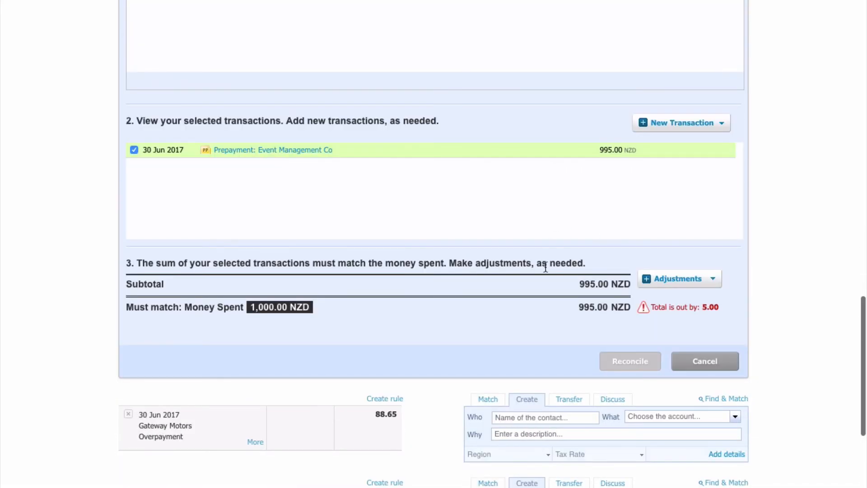
Add a bank fee adjustment to the prepayment match, payable to Ridgeway Bank with the description Transaction Fee
click(672, 289)
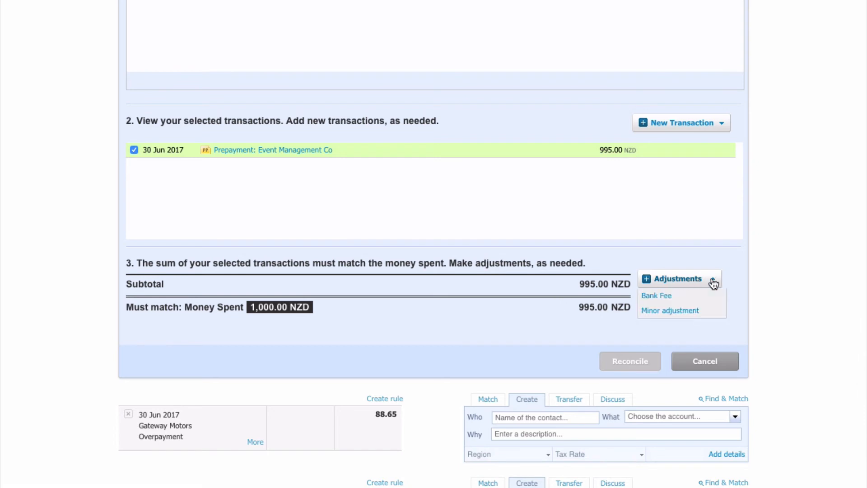
click(661, 294)
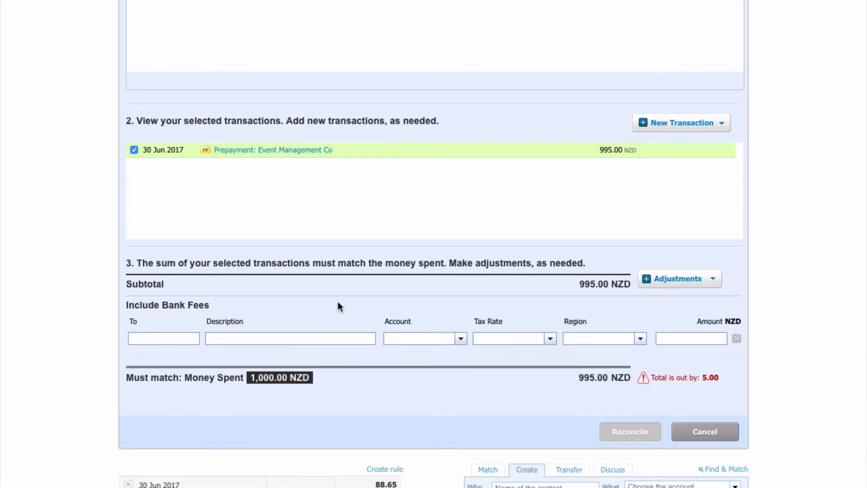
click(163, 339)
text(Rid)
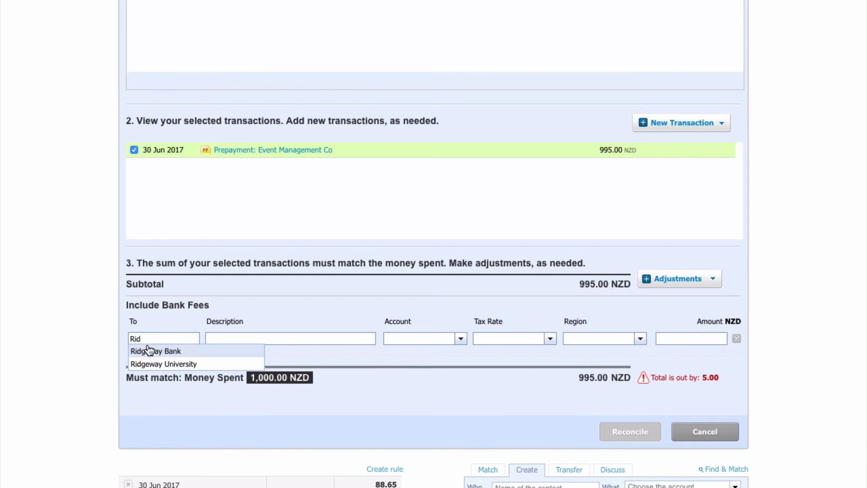
click(184, 346)
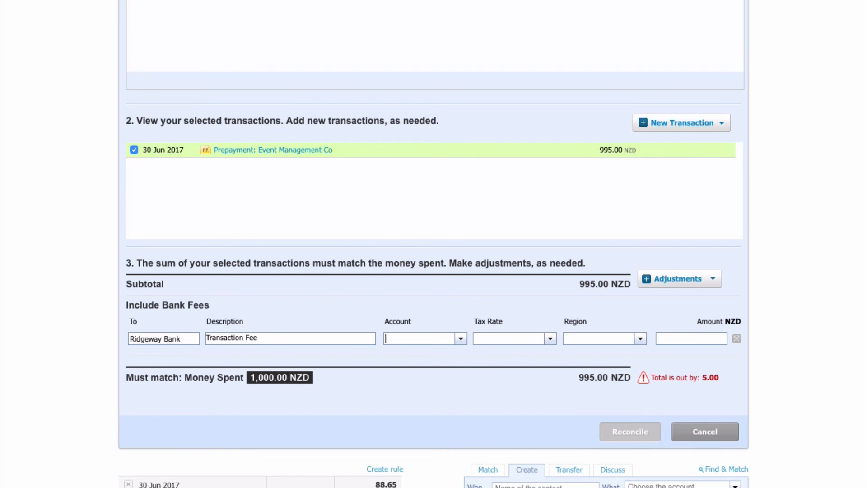
Assign the bank fee to account 404 - Bank Fees and region North, with an amount of -5
text(bank)
key(Tab)
key(Tab)
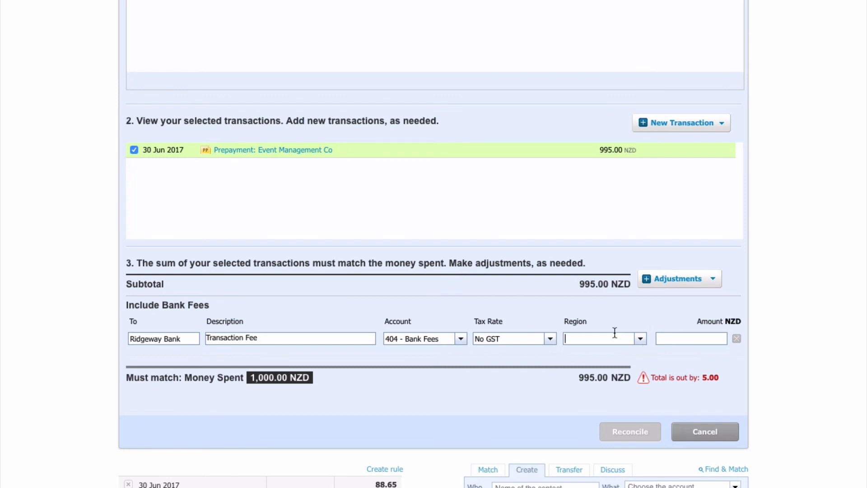
text(no)
click(605, 349)
key(Tab)
text(5)
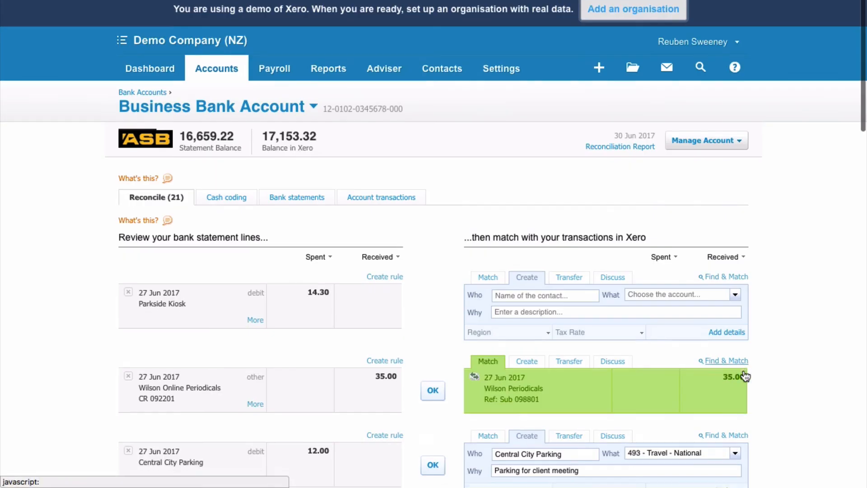
Set the bank fee amount to 5 and reconcile the 1,000.00 Event Management Co payment
scroll(744, 375, down, 18)
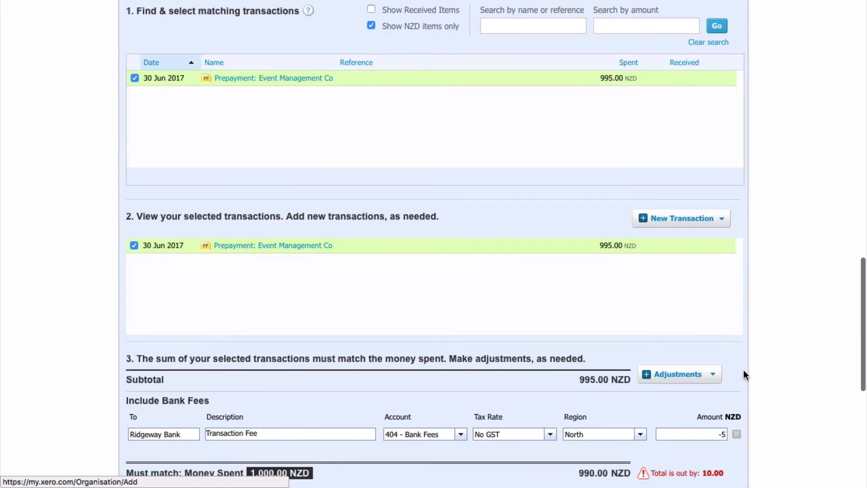
scroll(743, 370, down, 3)
click(703, 328)
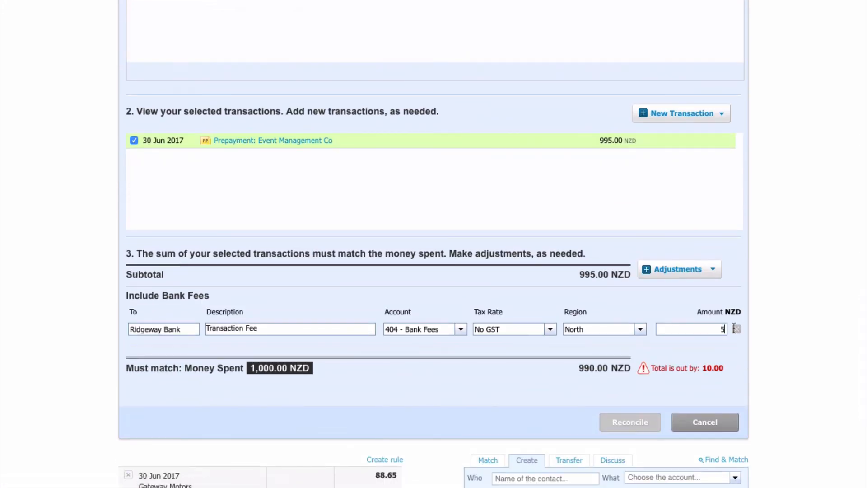
scroll(661, 366, down, 1)
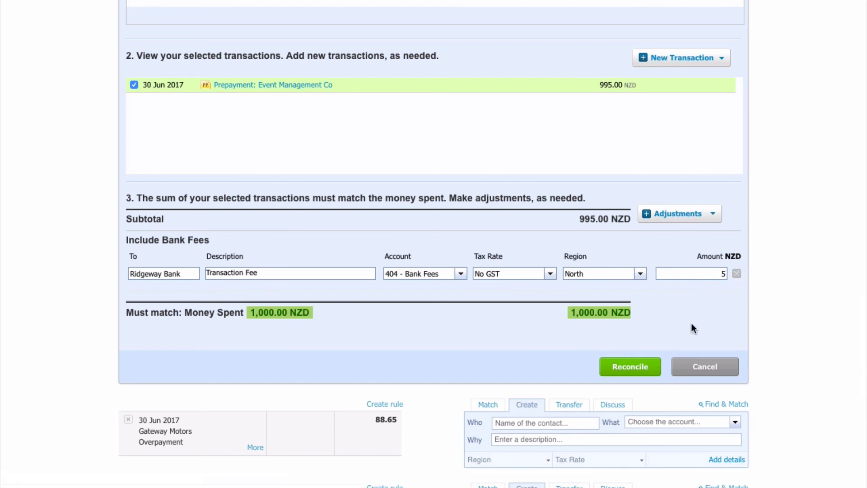
click(634, 365)
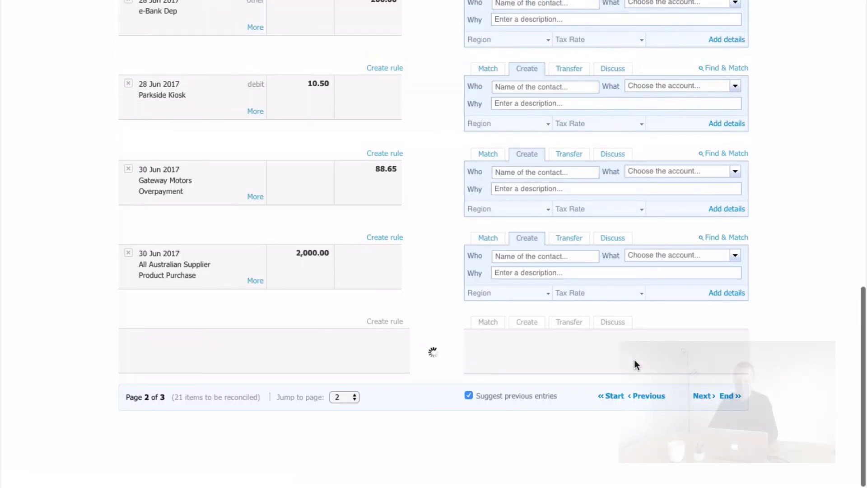